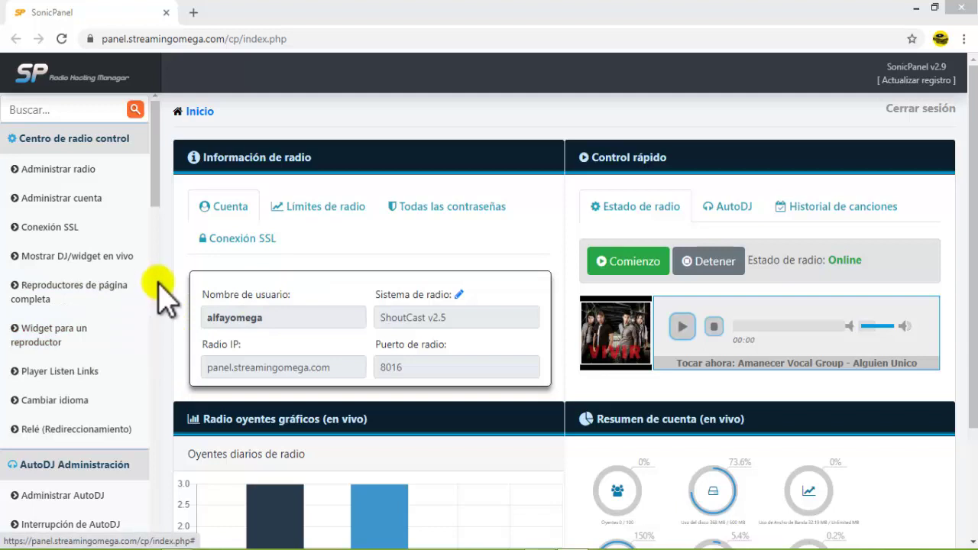
Open the Jingles / AD (Pro) page of the AutoDJ administration.
left_click_drag(157, 164, 157, 208)
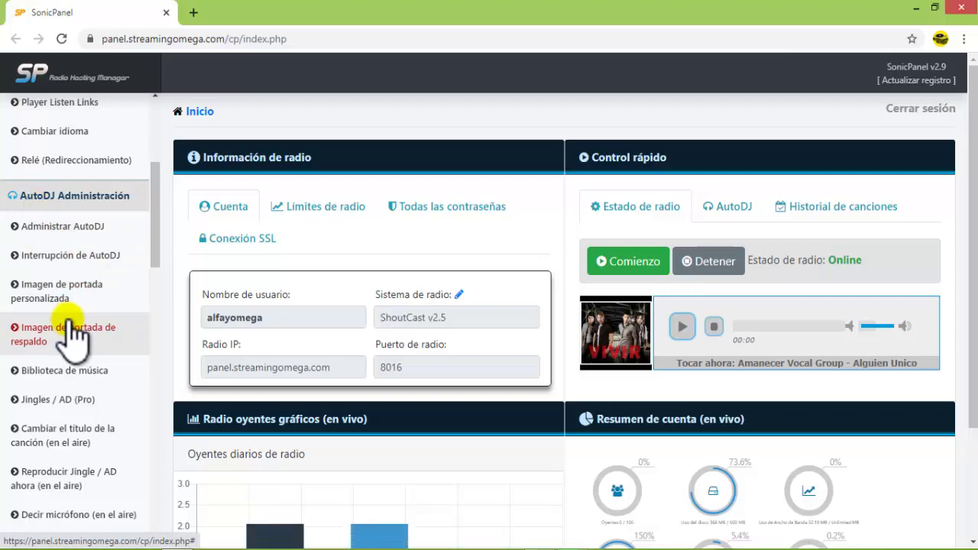
scroll(69, 332, "down", 1)
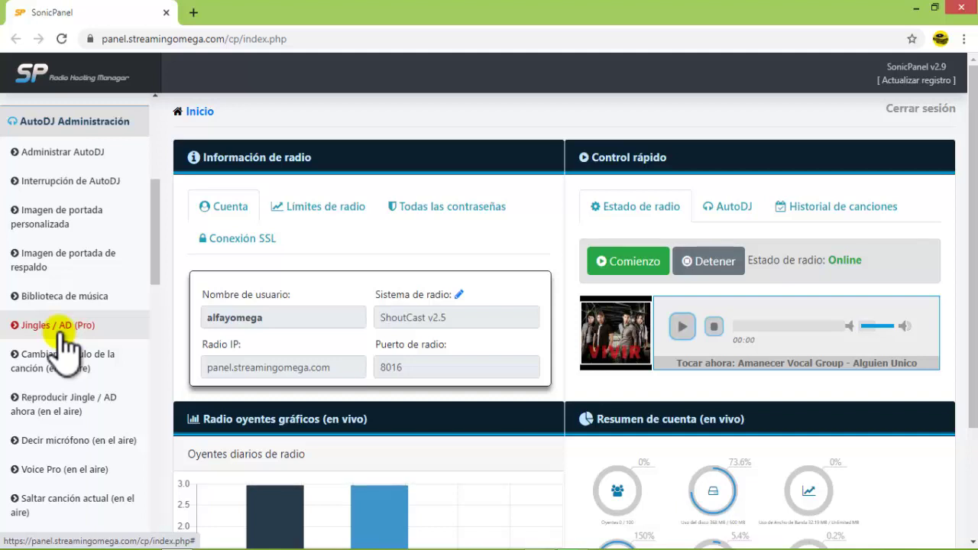
left_click(67, 343)
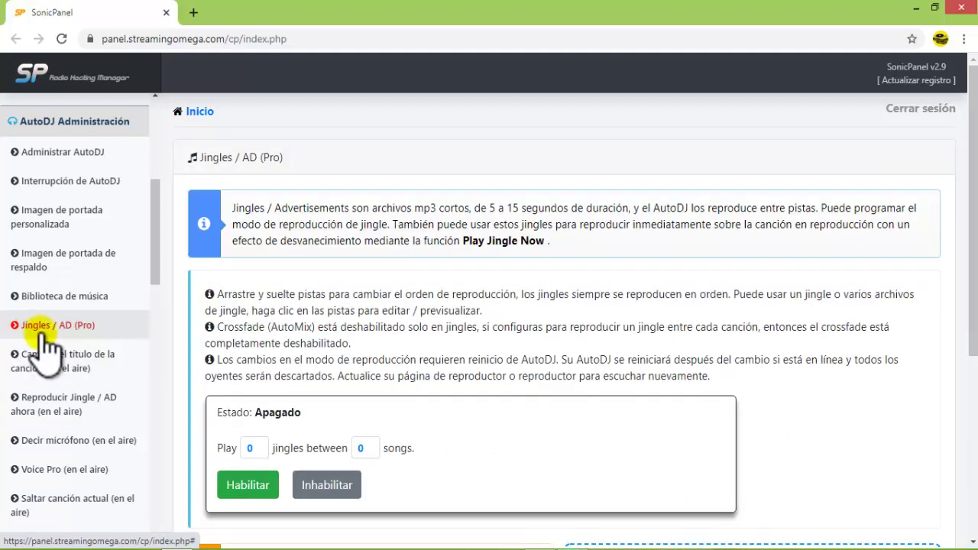
Review the jingle instructions and open the file picker for uploading mp3 jingles.
scroll(349, 347, "down", 2)
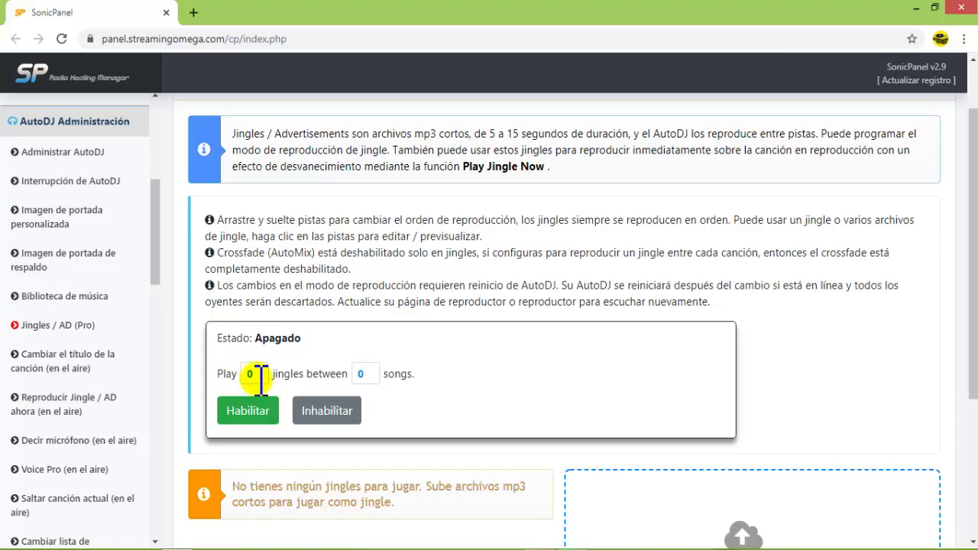
left_click_drag(232, 134, 812, 318)
left_click(797, 306)
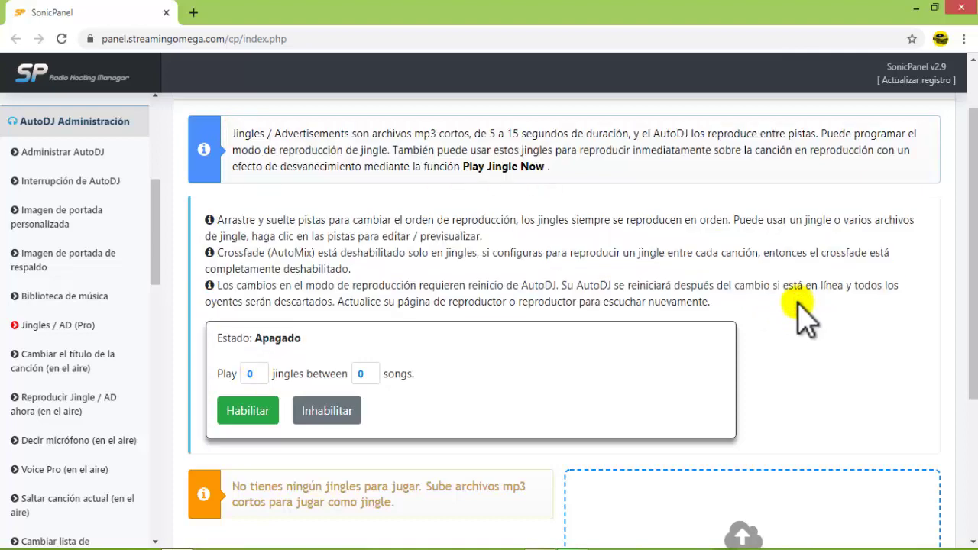
scroll(802, 315, "down", 1)
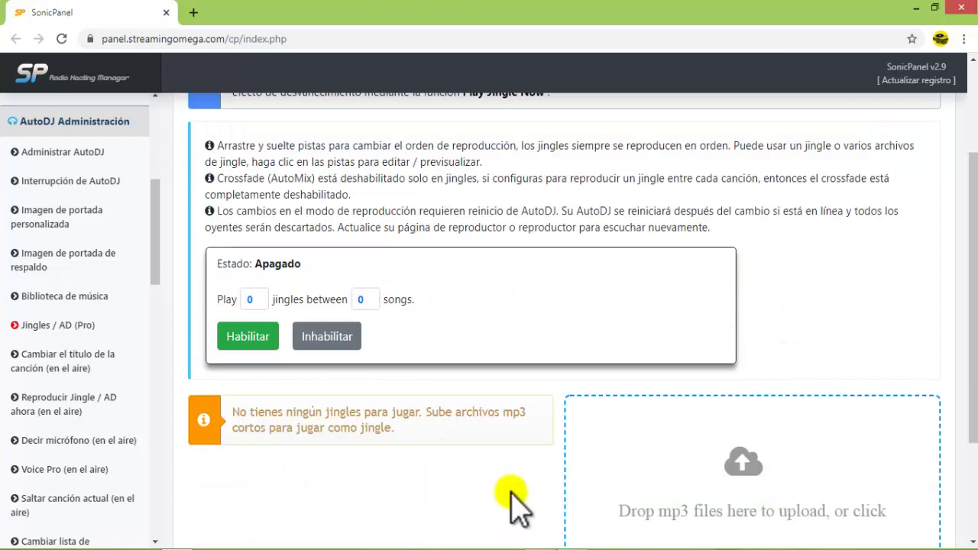
scroll(799, 458, "down", 2)
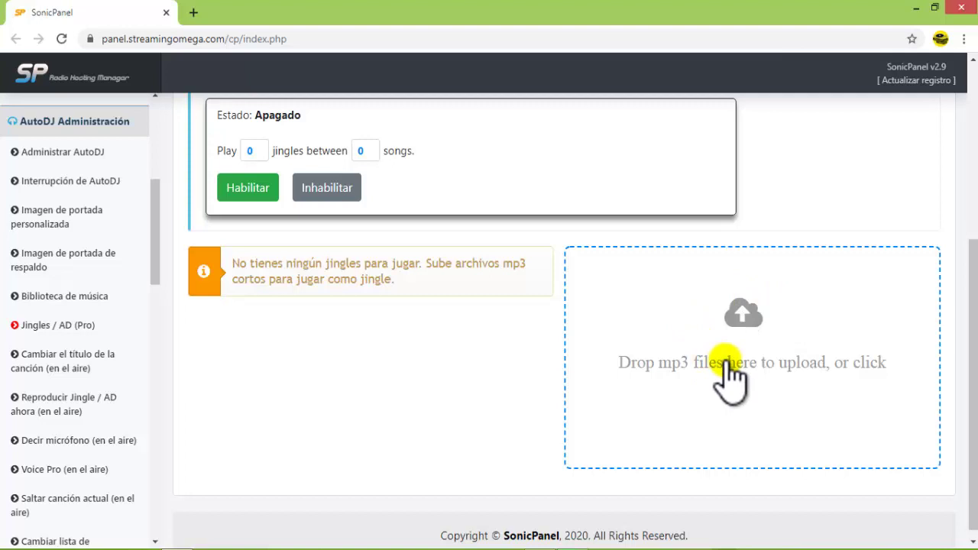
left_click(740, 324)
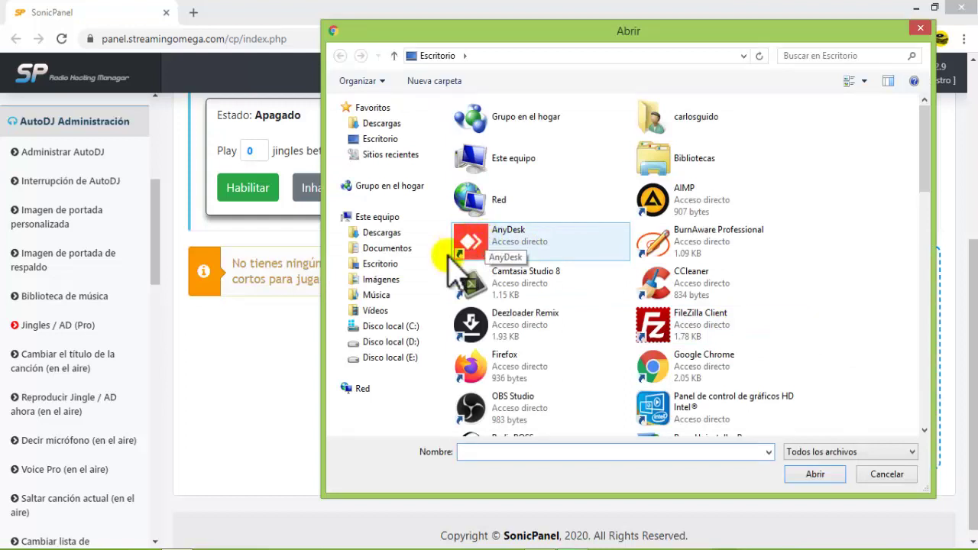
Browse drive E: through the recordings folder to CITAS BIBLICAS AUDIO, citas 2020, MES DE JUNIO.
left_click(385, 345)
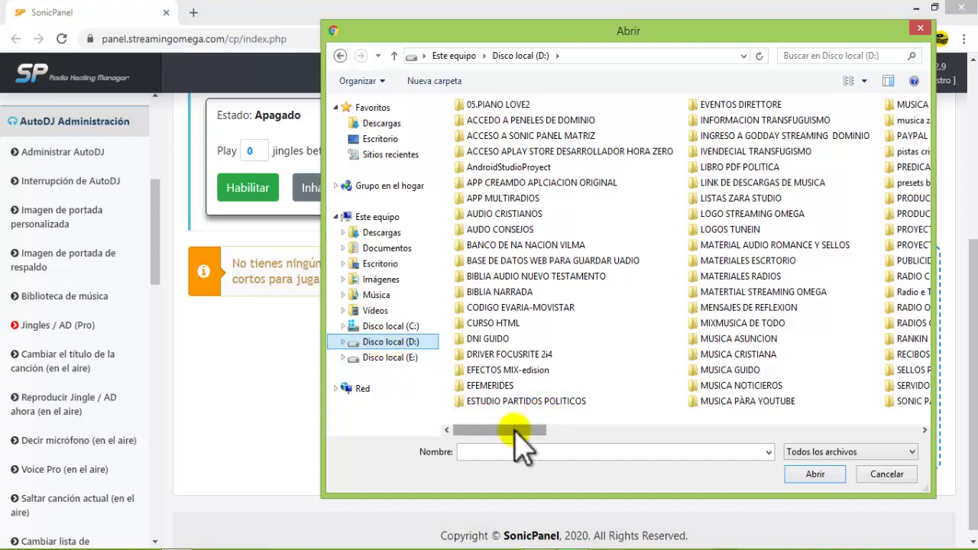
left_click(393, 358)
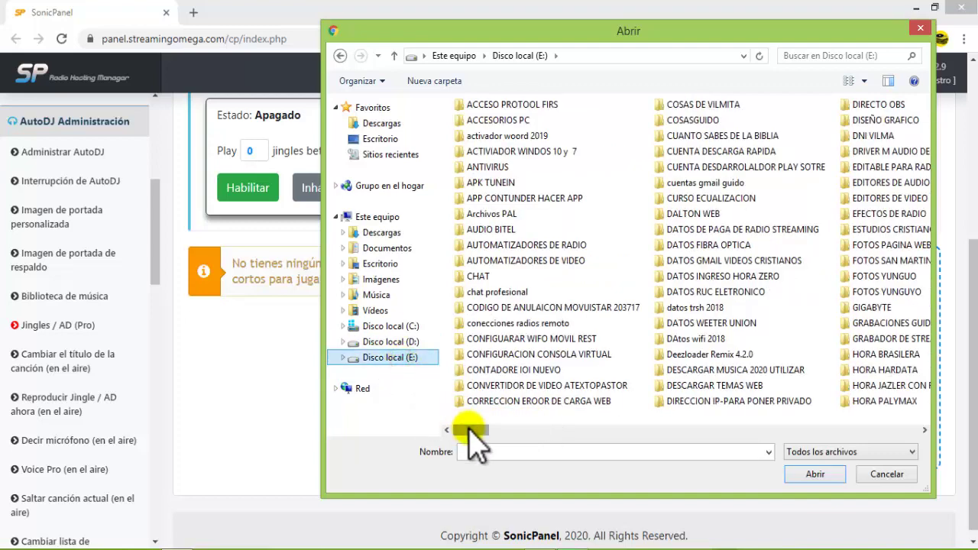
left_click_drag(475, 430, 545, 430)
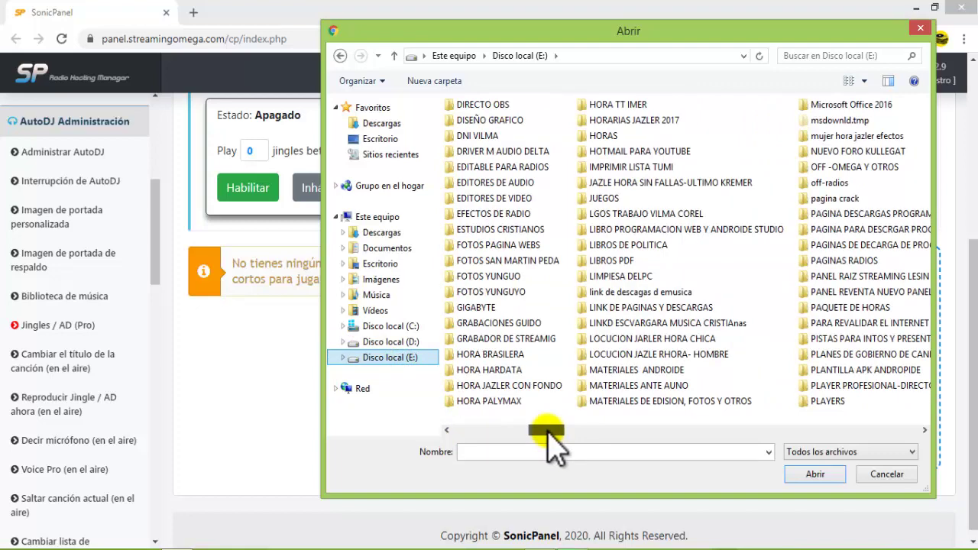
mouse_move(546, 430)
left_mouse_down()
mouse_move(615, 430)
mouse_move(541, 430)
mouse_move(557, 430)
left_mouse_up()
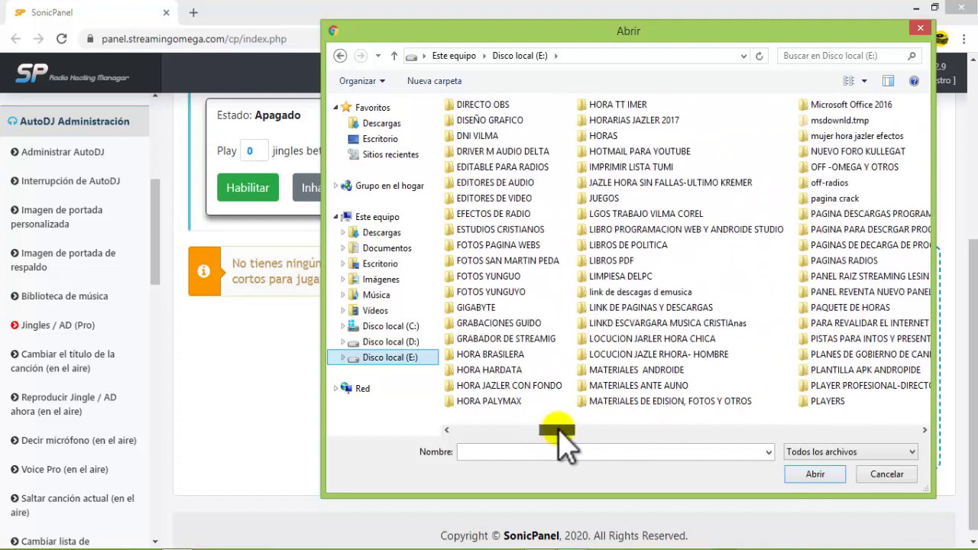
double_click(505, 323)
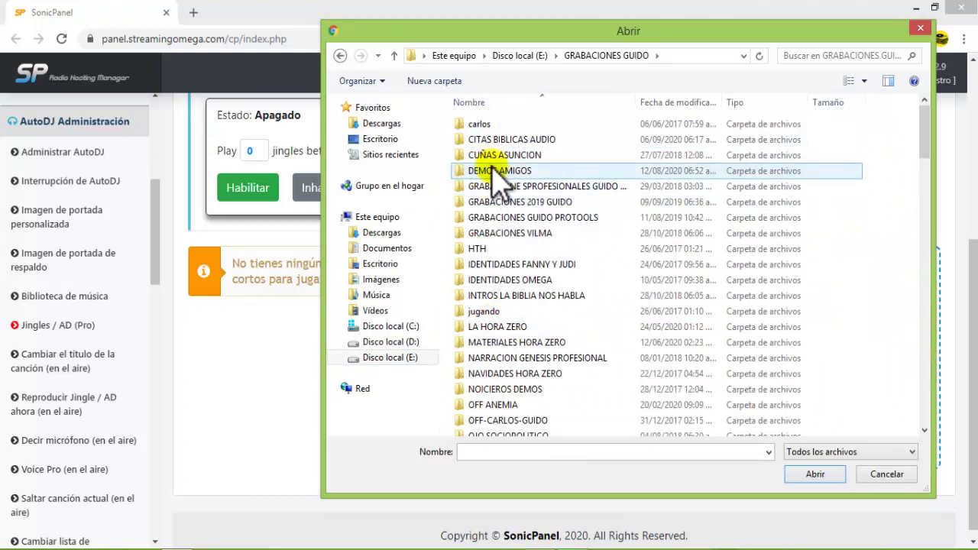
double_click(483, 138)
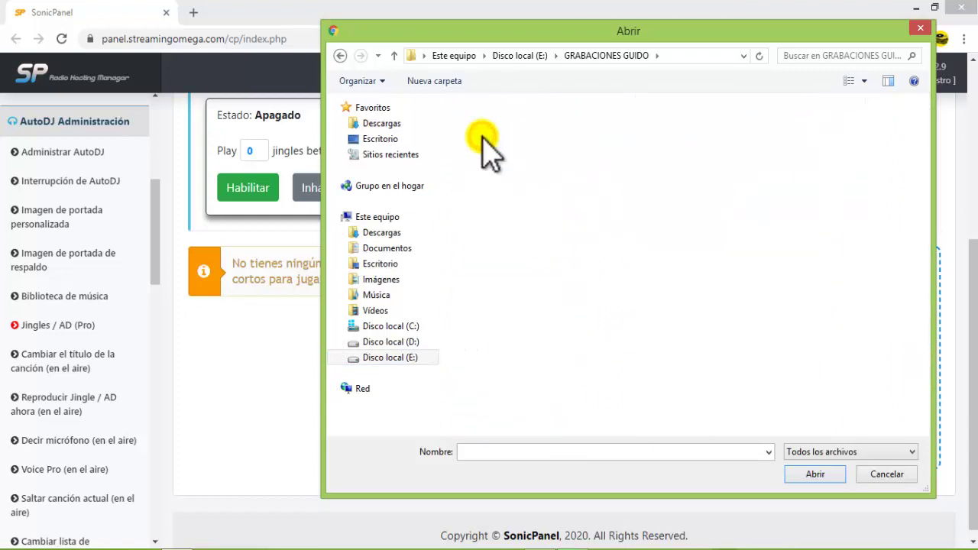
double_click(482, 140)
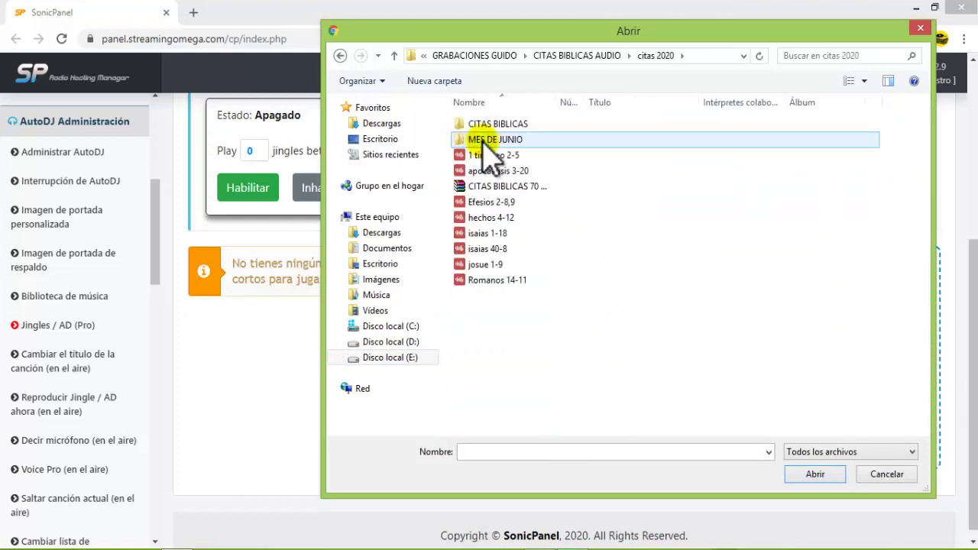
double_click(488, 140)
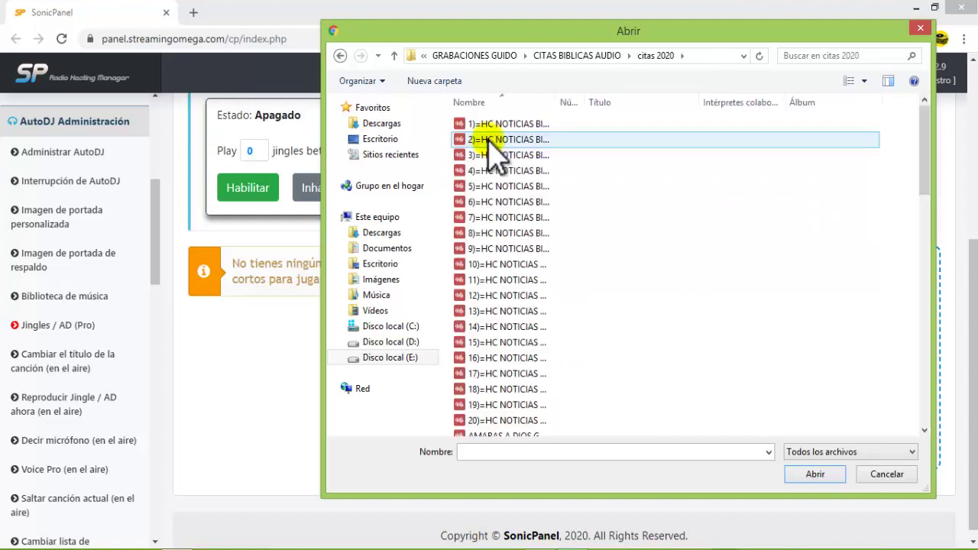
Upload the audio files Cita Biblica Juan 14_6 and Cita Biblica Judas 1_25 as jingles.
scroll(588, 283, "down", 8)
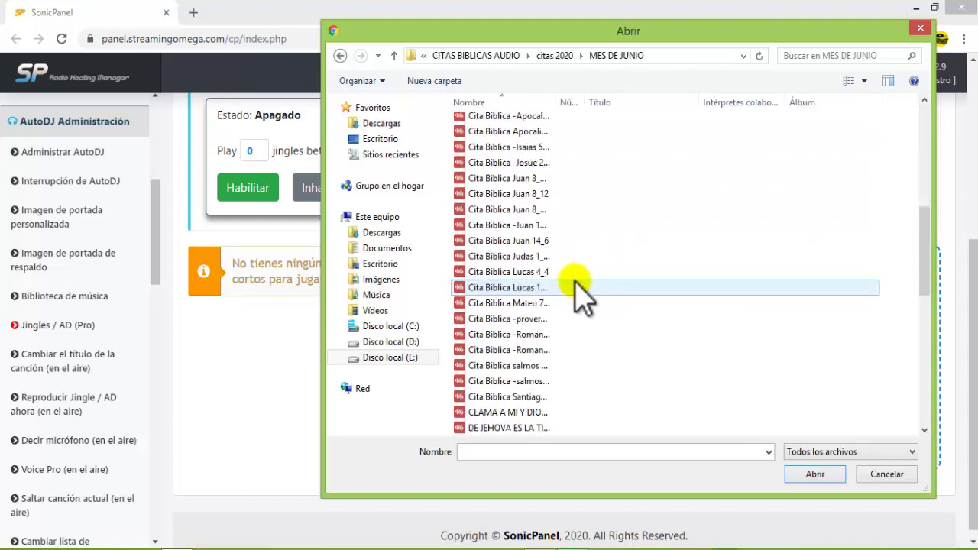
left_click(527, 240)
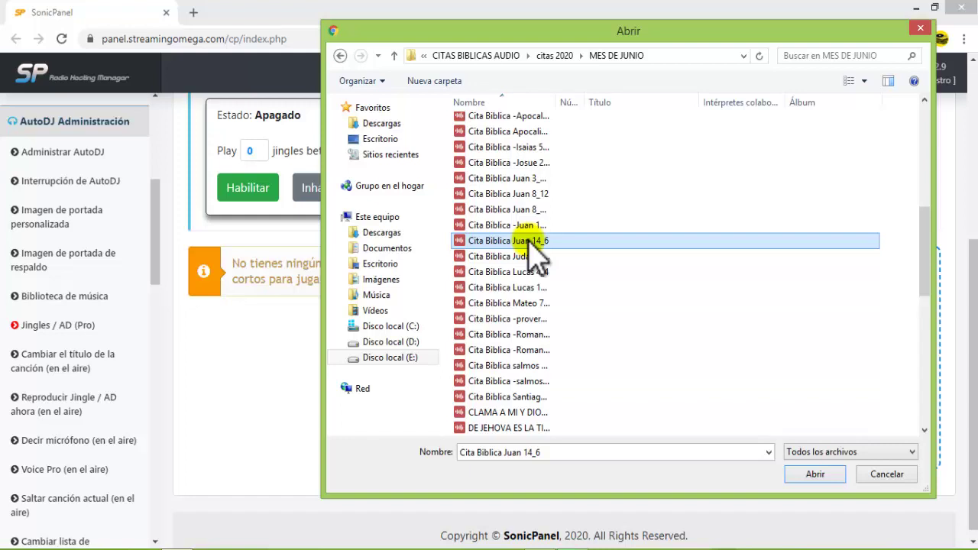
key("shift+Down")
key("shift+Down")
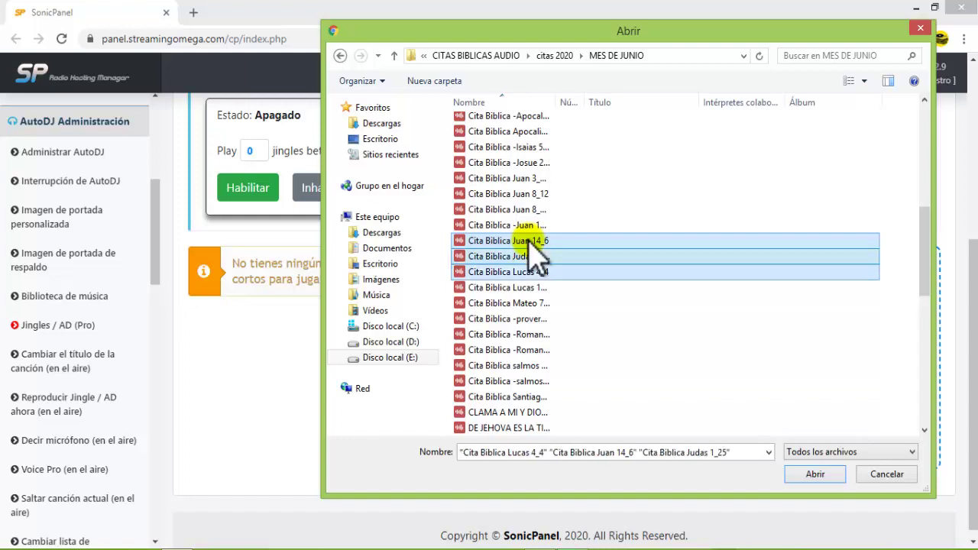
key("shift+Down")
key("shift+Up")
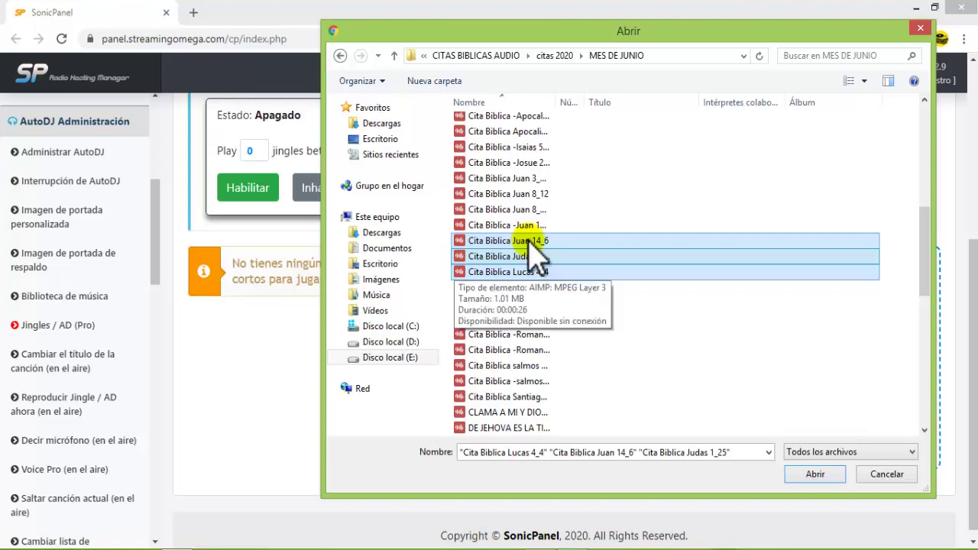
key("shift+Up")
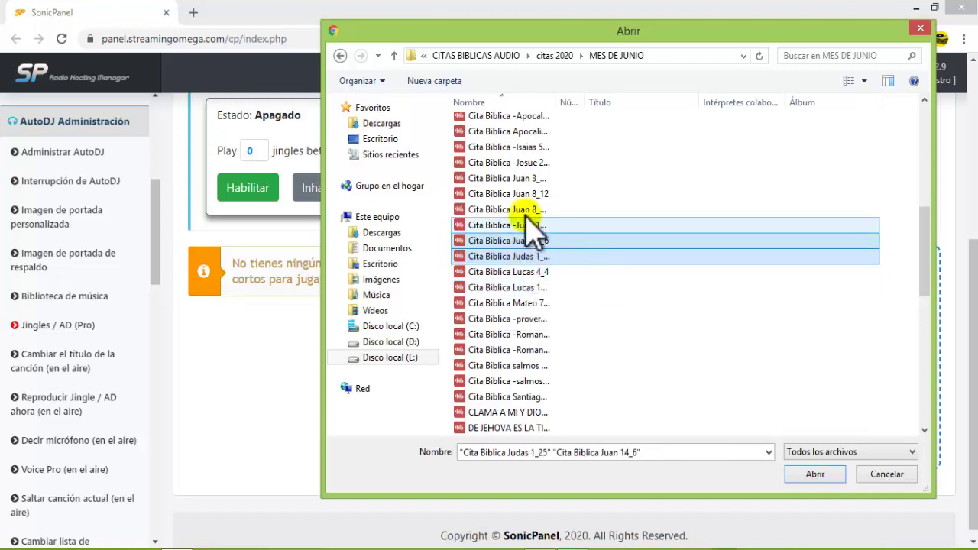
left_click(816, 475)
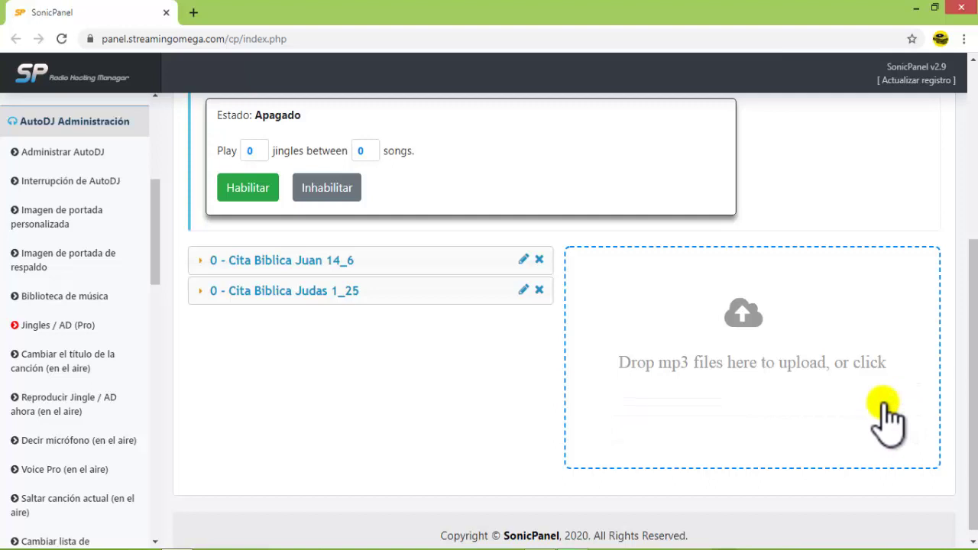
Set the jingle playback mode to play 1 jingle between 3 songs.
scroll(413, 413, "up", 2)
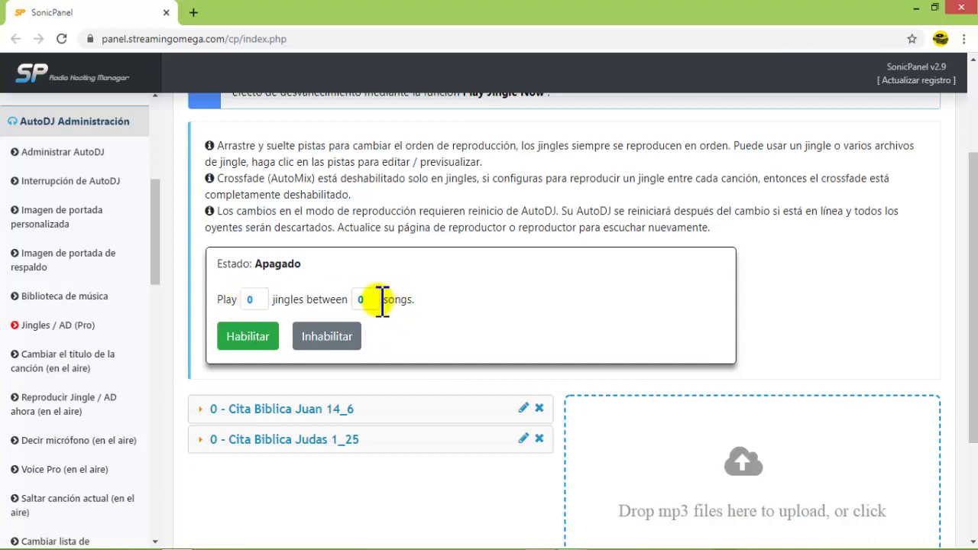
left_click(256, 300)
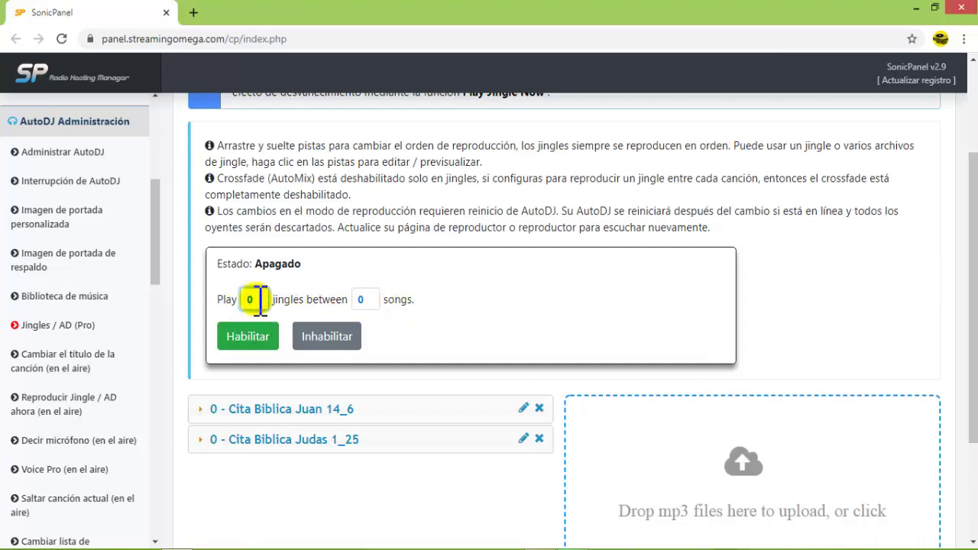
key("BackSpace")
type("1")
left_click(367, 300)
key("BackSpace")
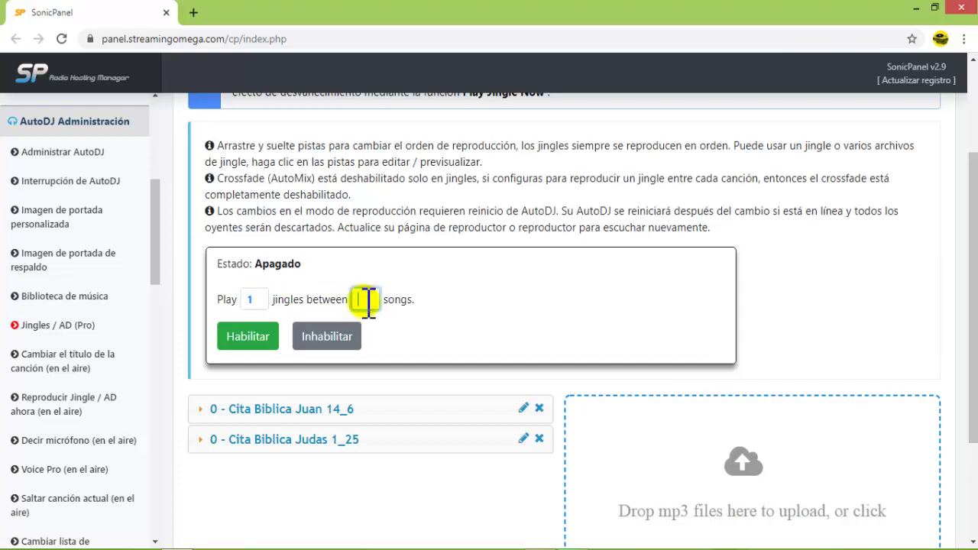
type("3")
Change the playback mode to 1 jingle between 5 songs.
left_click(256, 299)
type("1")
left_click(367, 300)
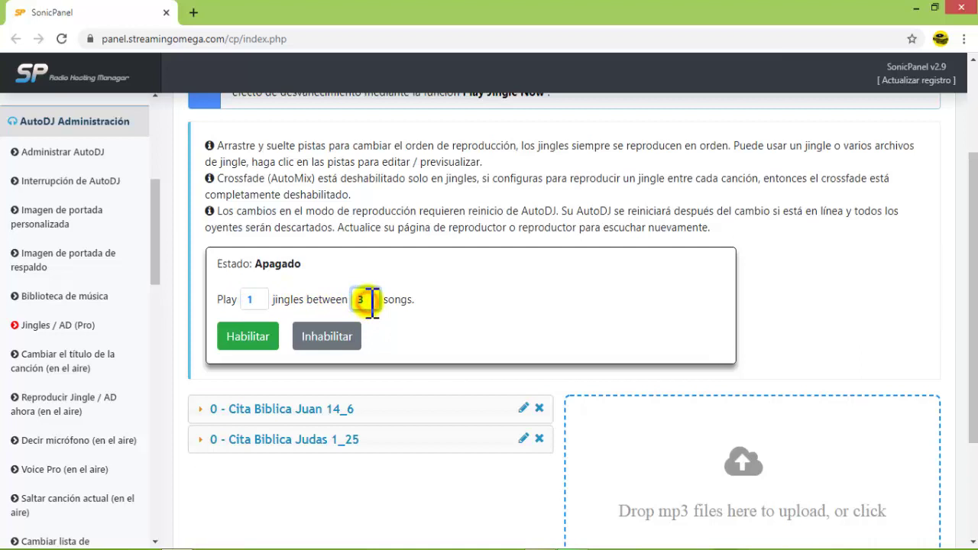
key("BackSpace")
type("5")
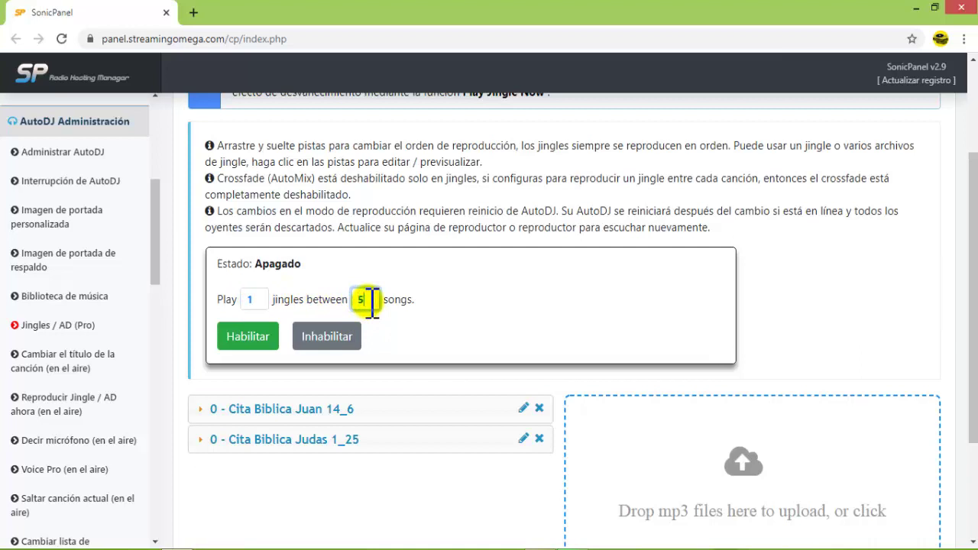
left_click(255, 299)
key("BackSpace")
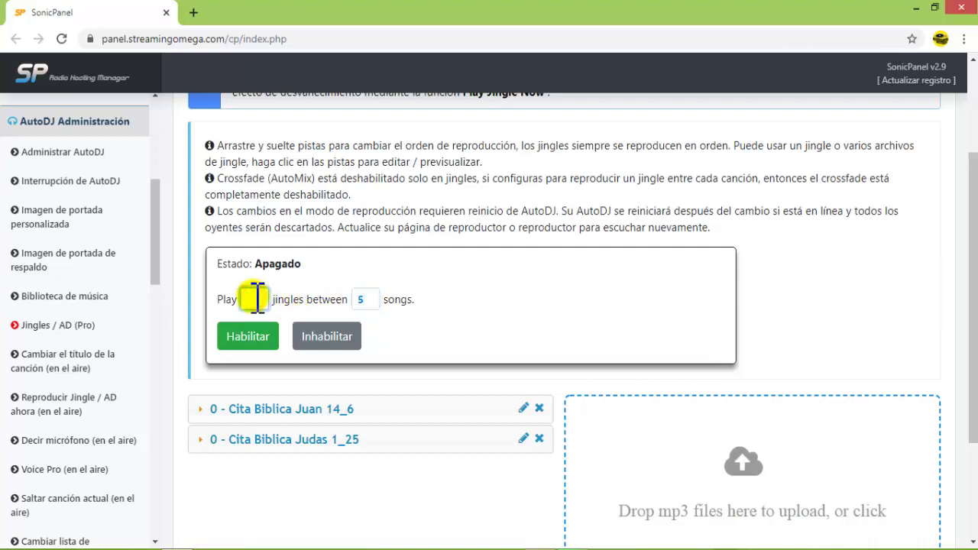
type("1")
Change the playback mode to 2 jingles between 2 songs.
left_click(366, 299)
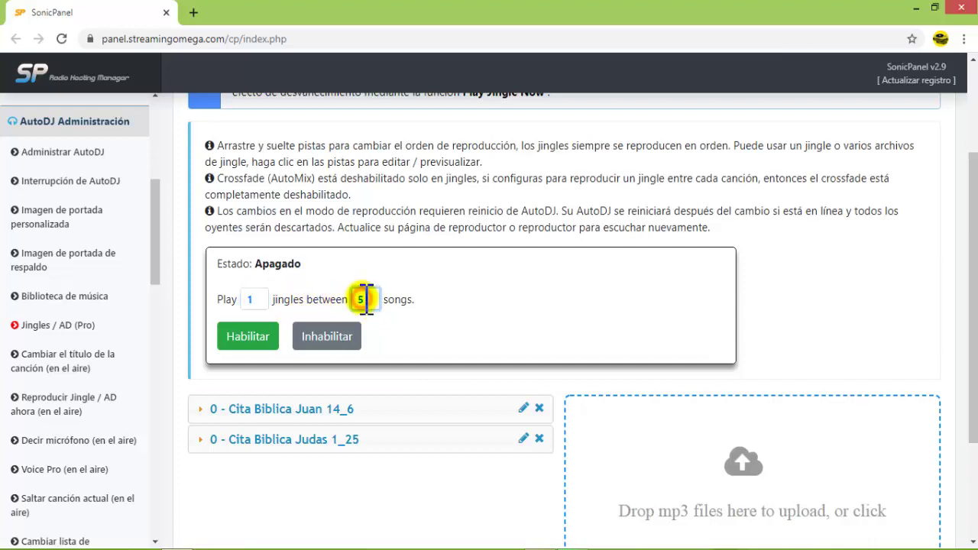
key("BackSpace")
left_click(253, 300)
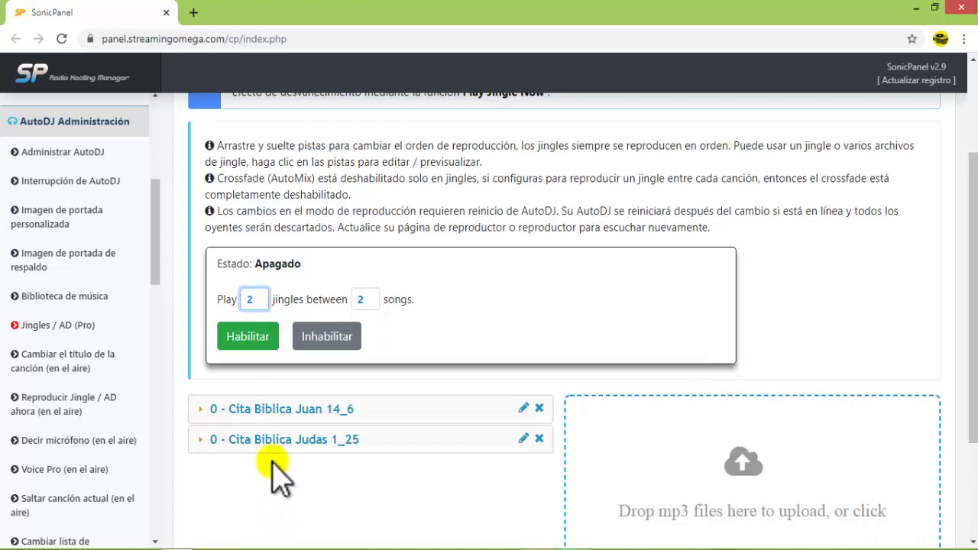
Change the playback mode to 5 jingles between 10 songs.
double_click(250, 300)
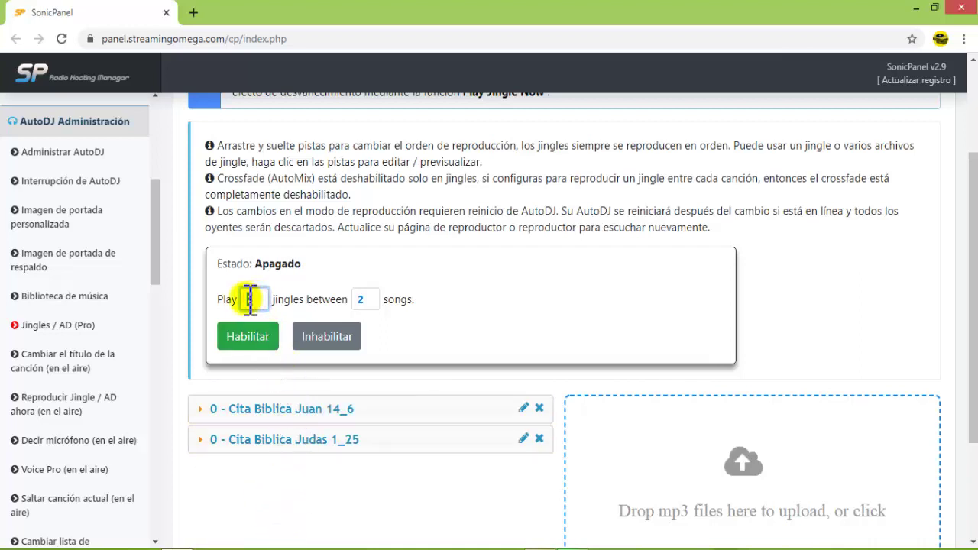
type("5")
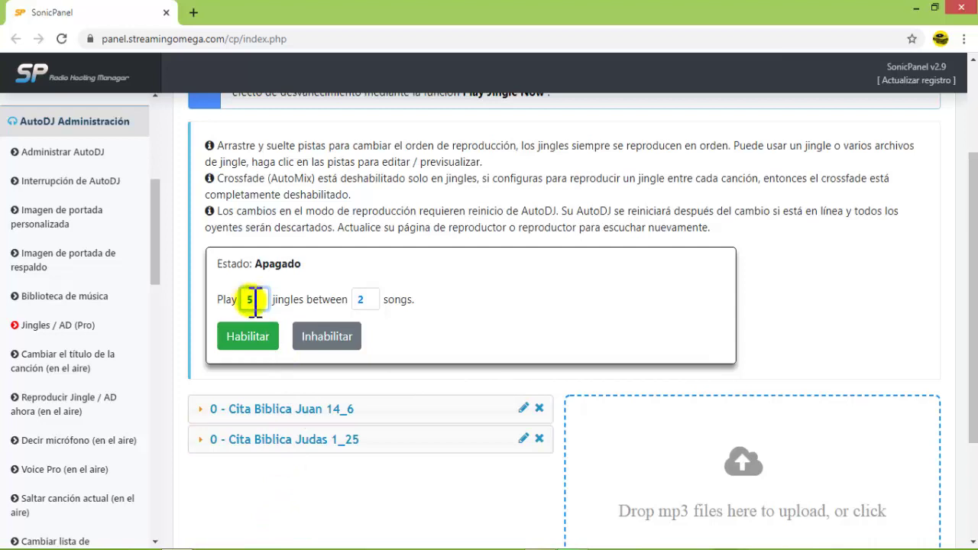
double_click(360, 300)
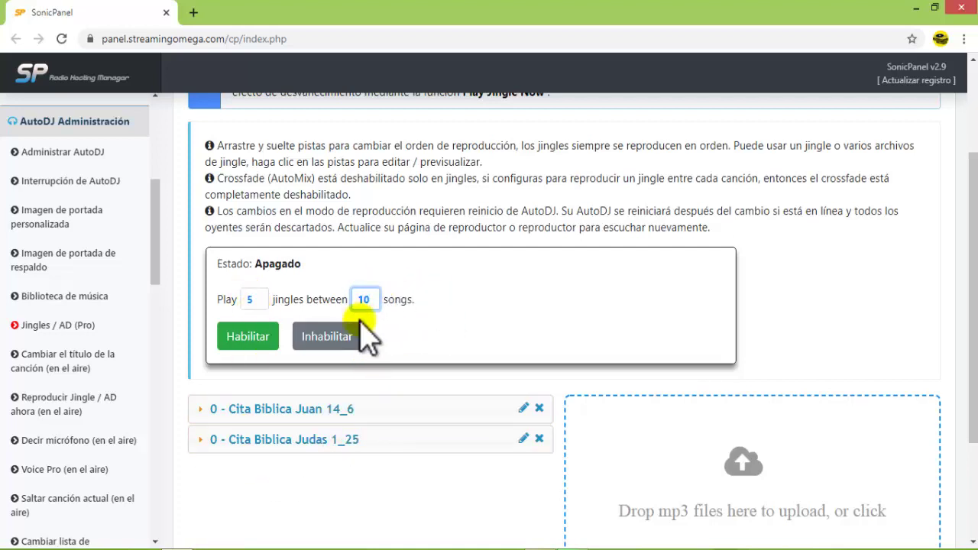
Set the playback mode to 1 jingle between every 3 songs.
left_click(256, 301)
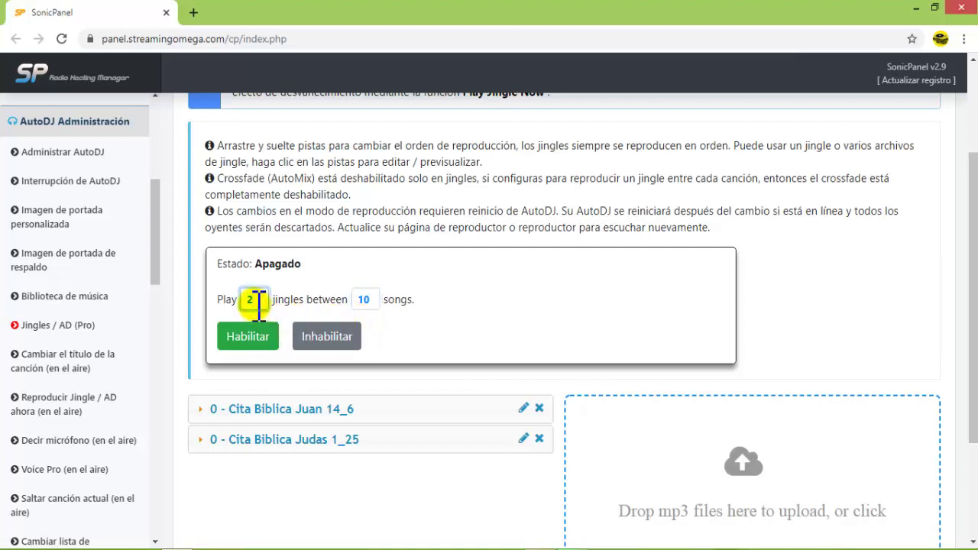
type("1")
double_click(368, 299)
type("3")
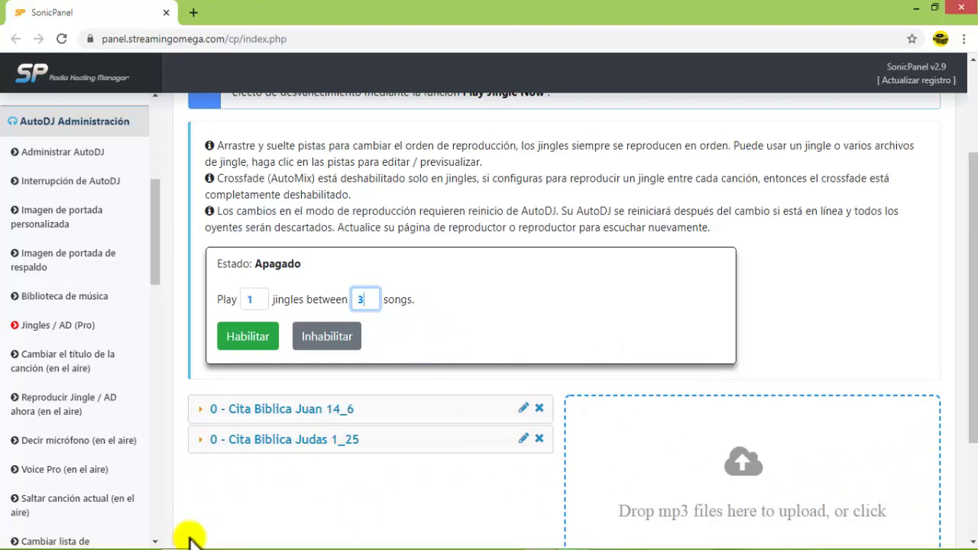
Enable jingle playback for the AutoDJ using the configured jingle-to-song ratio.
left_click(259, 300)
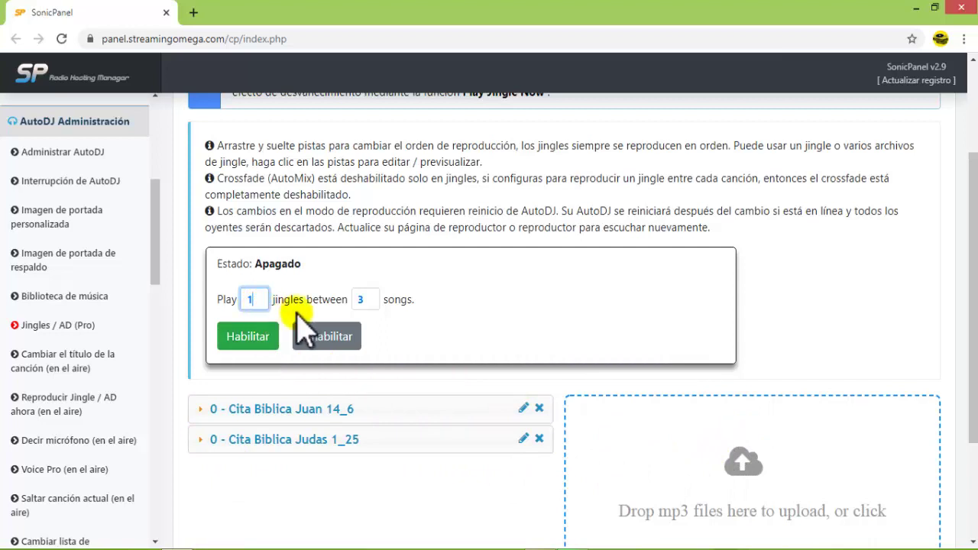
left_click(250, 342)
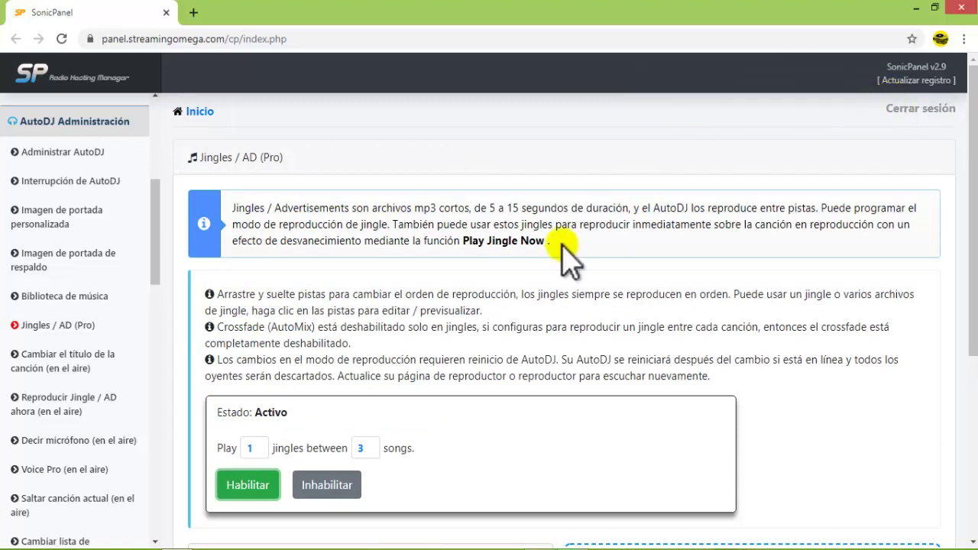
Return to the panel's home page, briefly listen to the live radio stream, and stop the player.
left_click(197, 112)
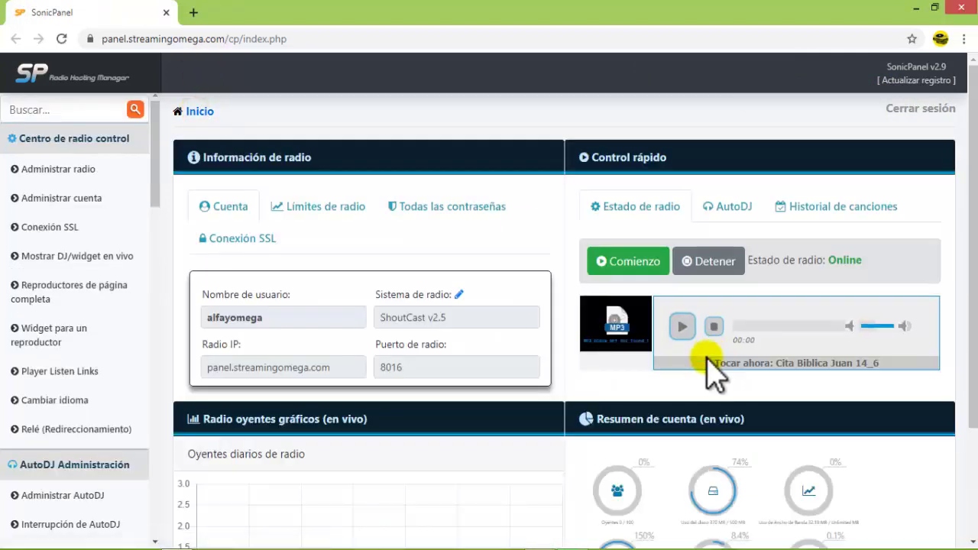
left_click(680, 329)
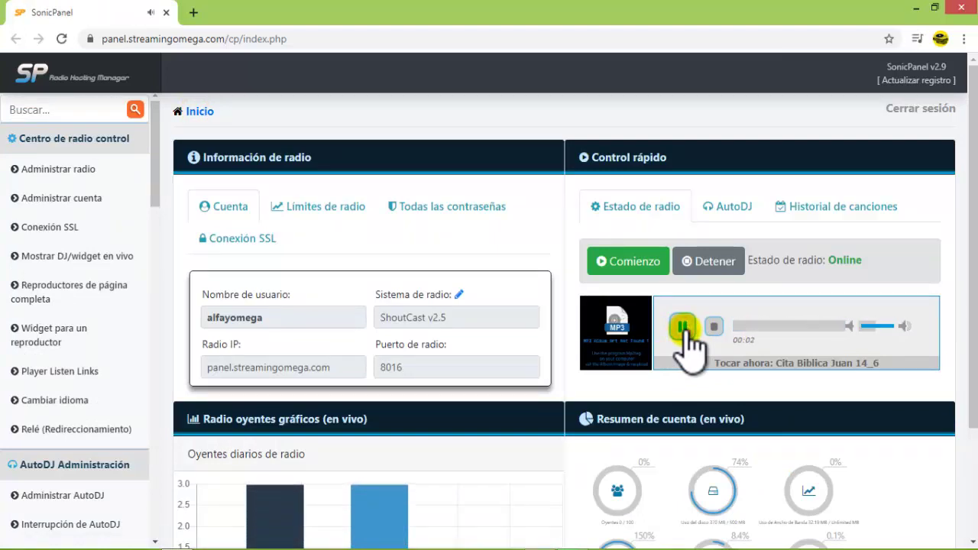
left_click(714, 327)
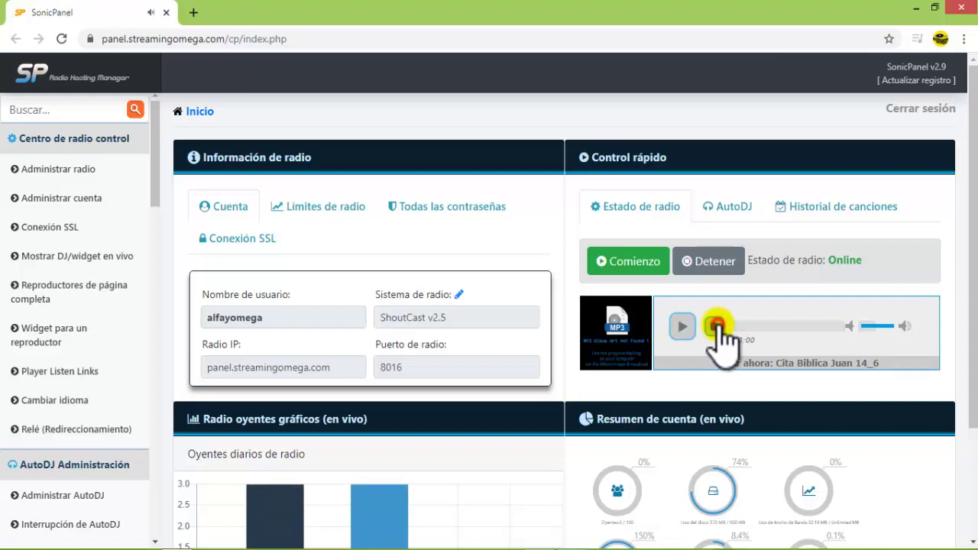
Review the AutoDJ quick controls and return to the radio status to check the track on air.
left_click(728, 219)
left_click(633, 218)
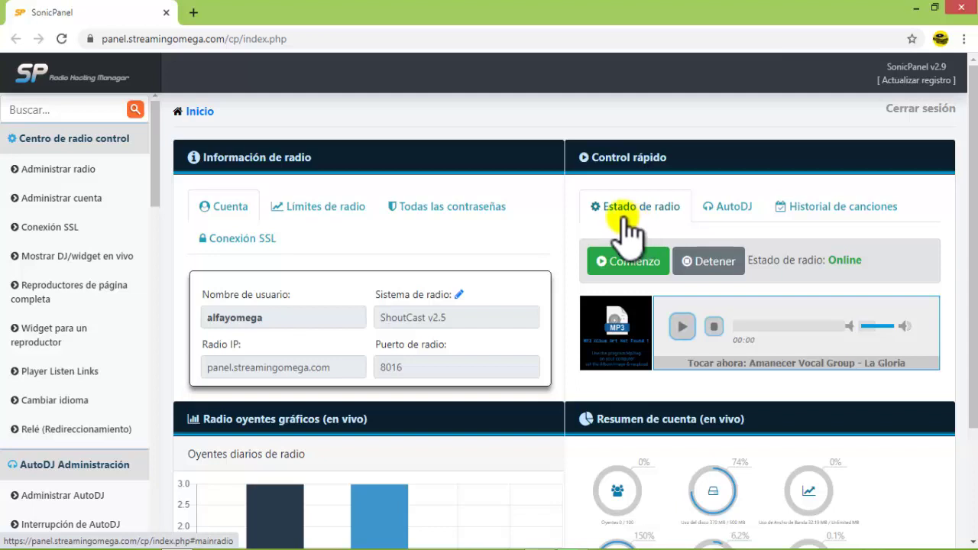
scroll(485, 244, "down", 1)
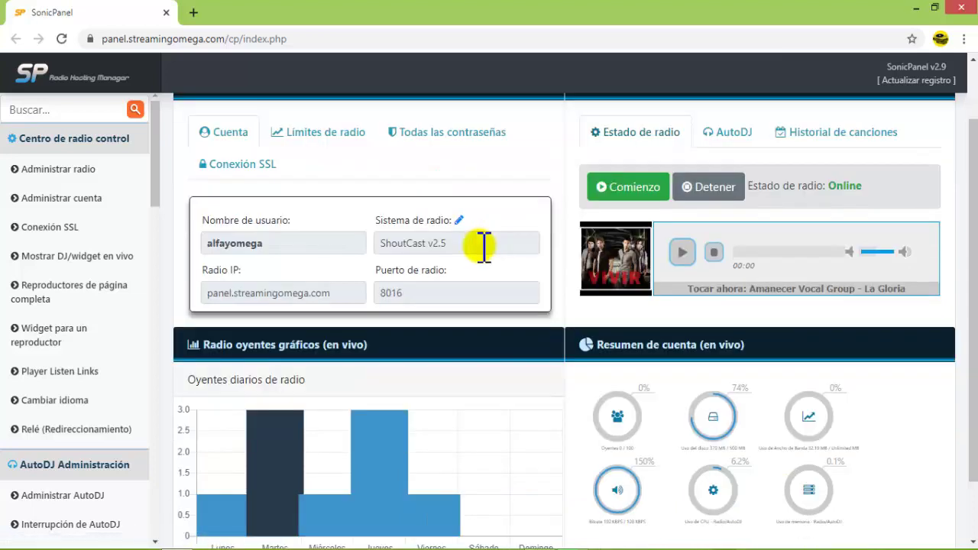